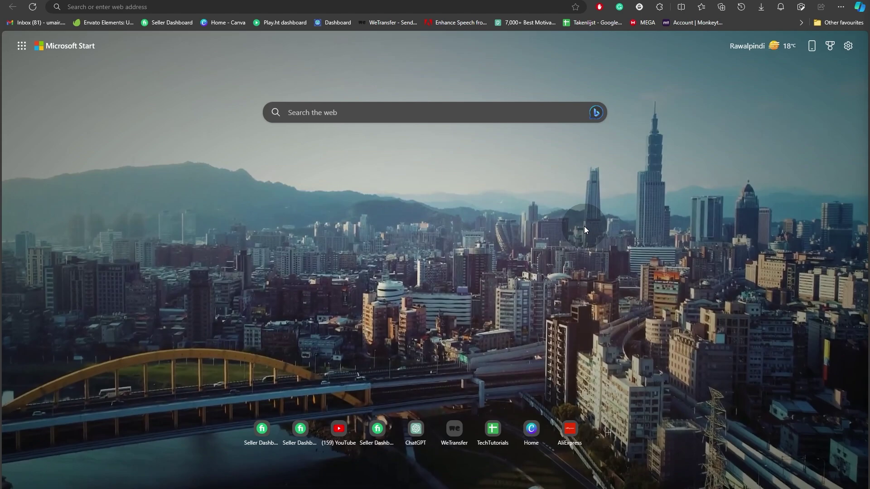
Search 'roblox for chromebook' and open the Beebom how-to article past its ad-support notice
click(185, 7)
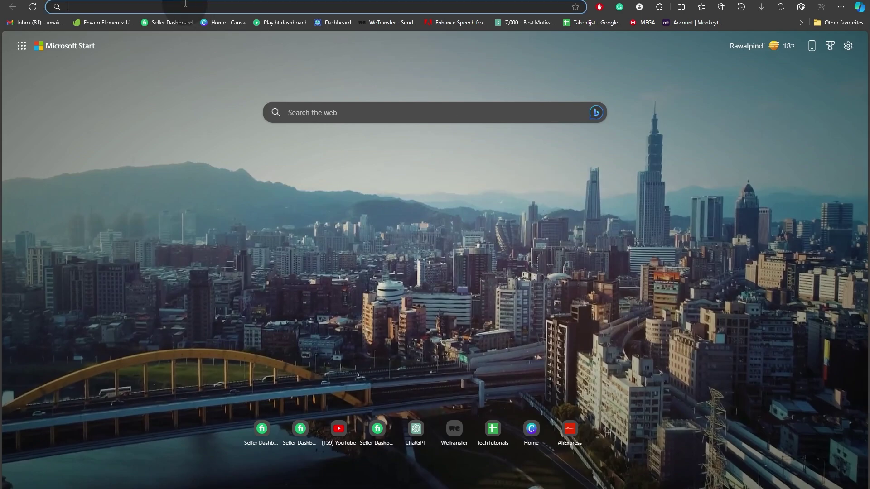
text(robloc)
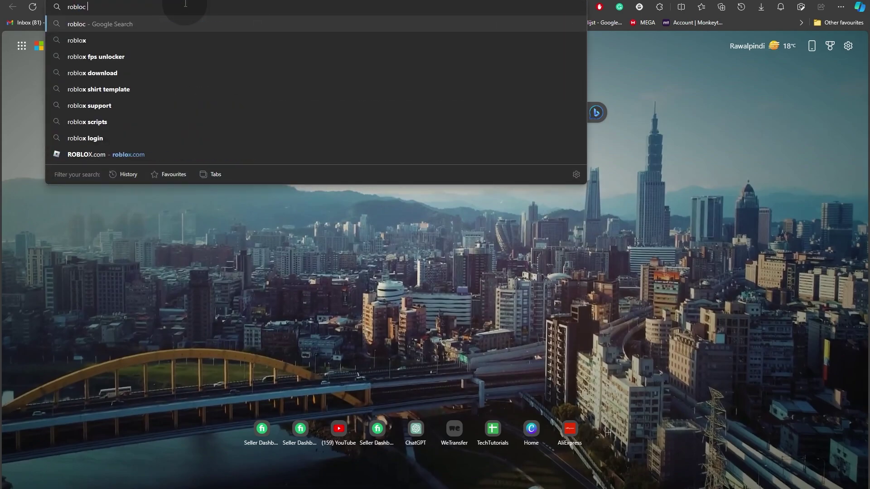
key(BackSpace)
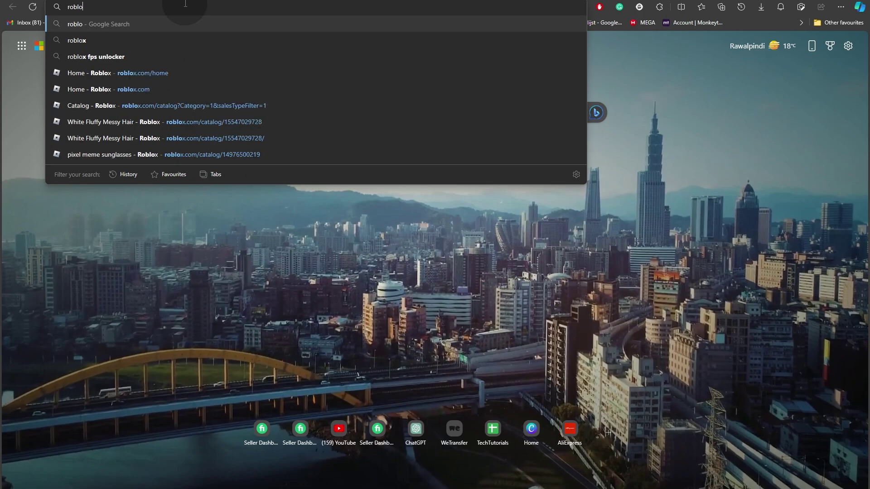
text(x for)
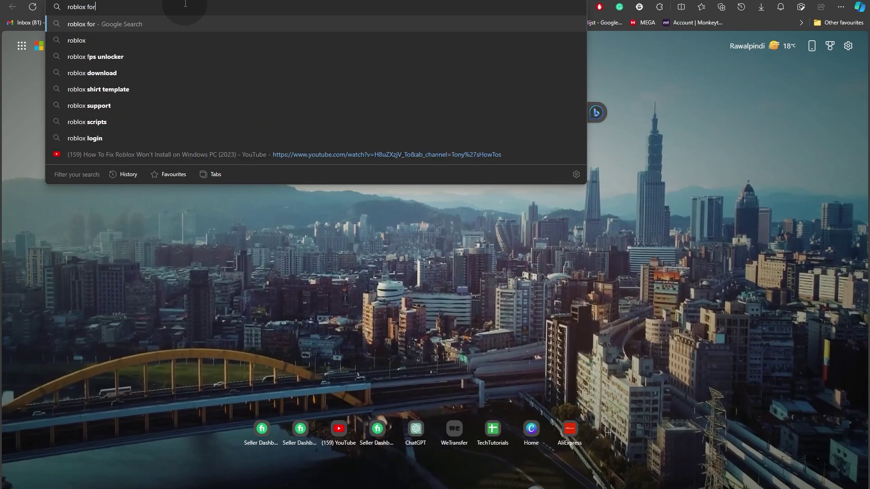
text( chromebook)
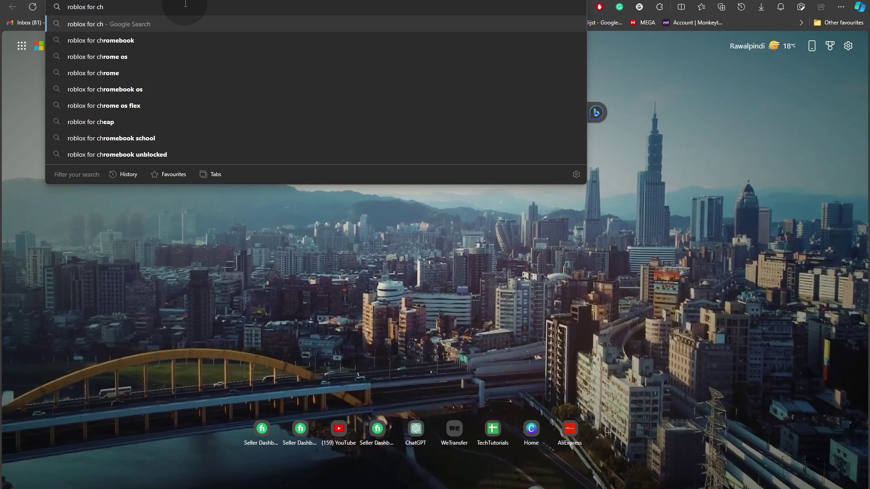
click(131, 40)
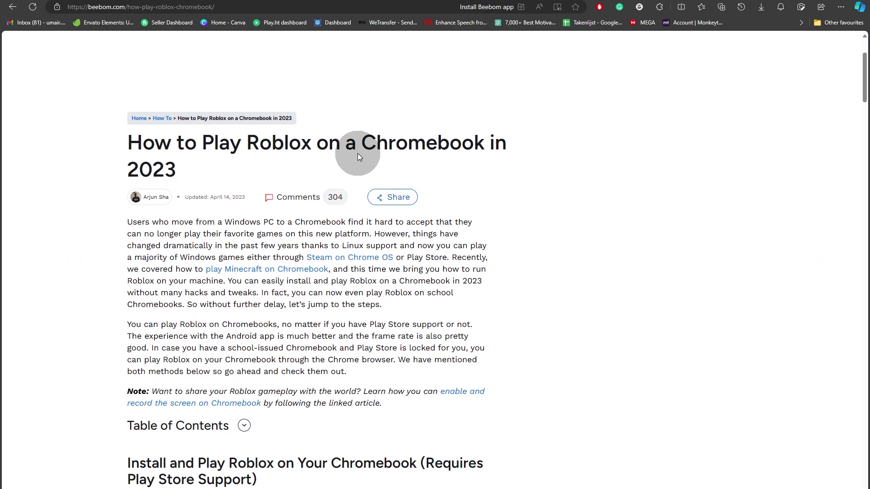
scroll(358, 156, down, 1)
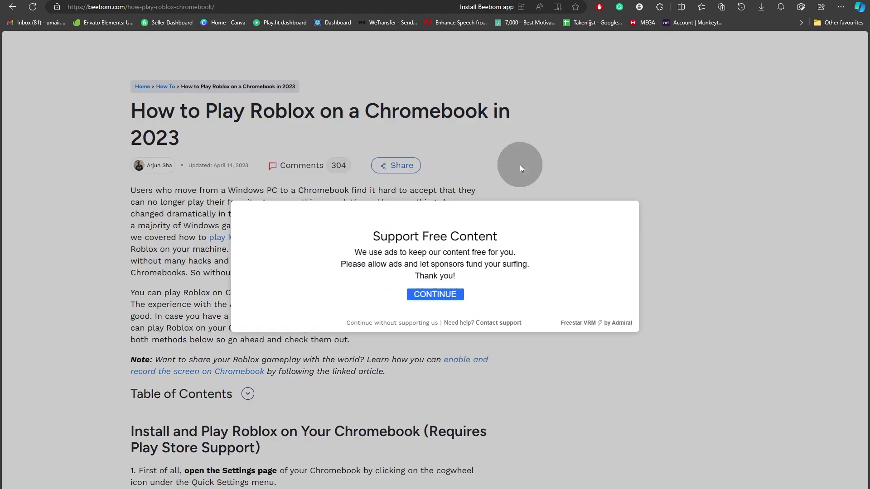
click(444, 293)
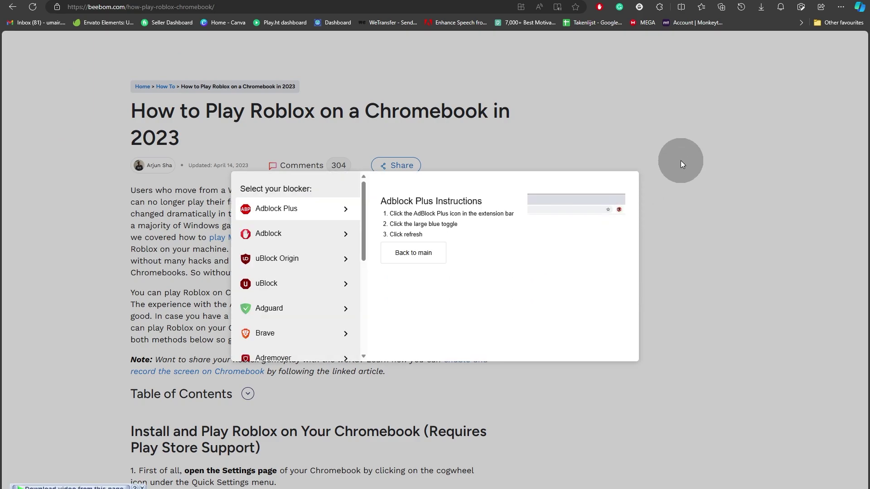
Return to the results and open Roblox Help's 'Chromebook: Troubleshooting' article
click(14, 10)
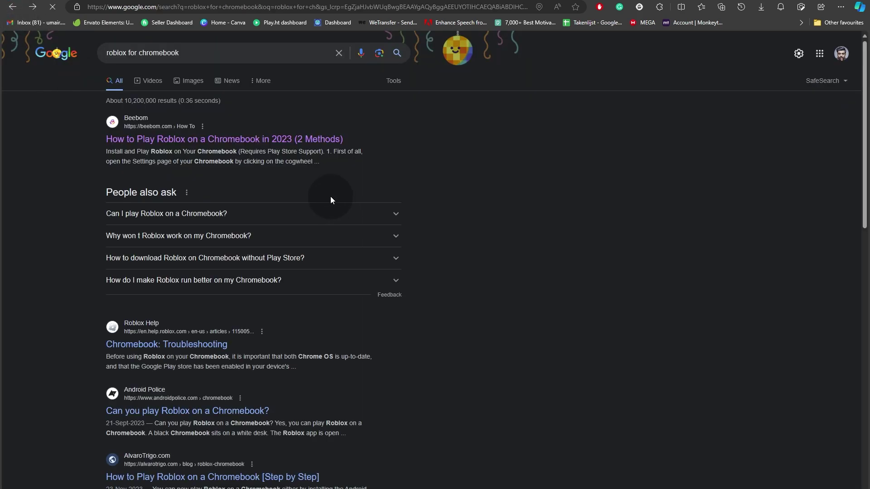
scroll(331, 196, down, 2)
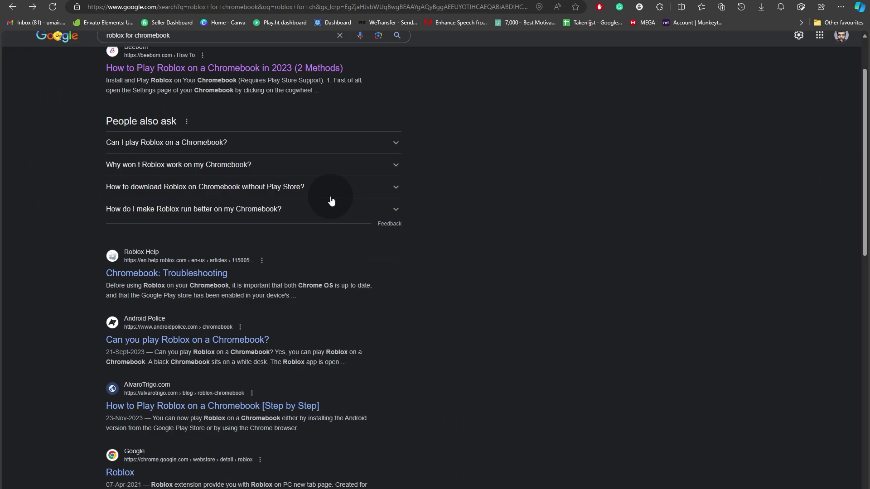
click(145, 275)
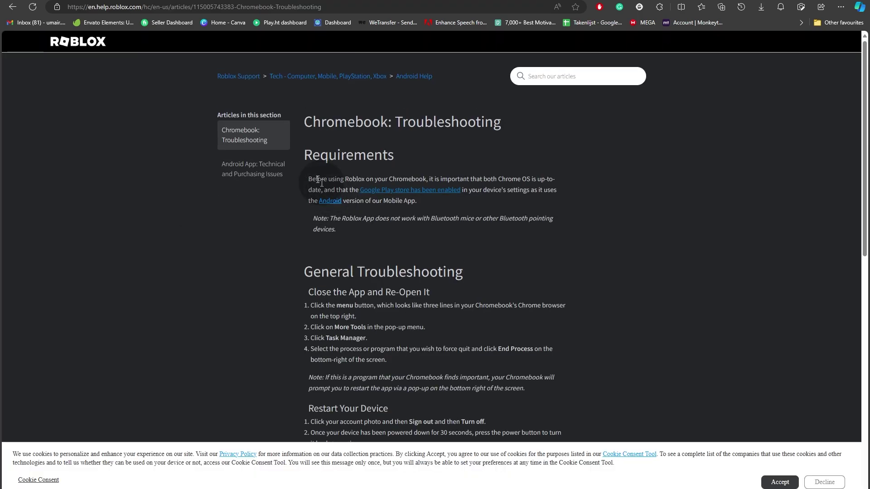
scroll(411, 162, down, 1)
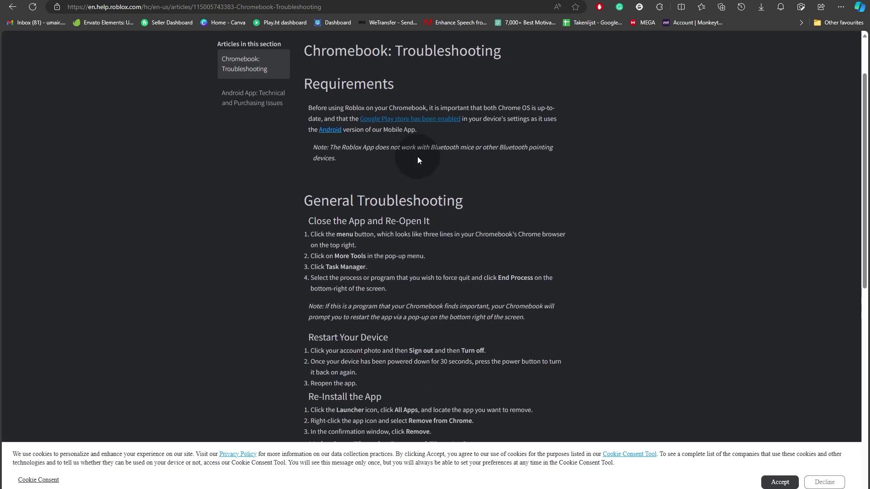
scroll(417, 159, down, 1)
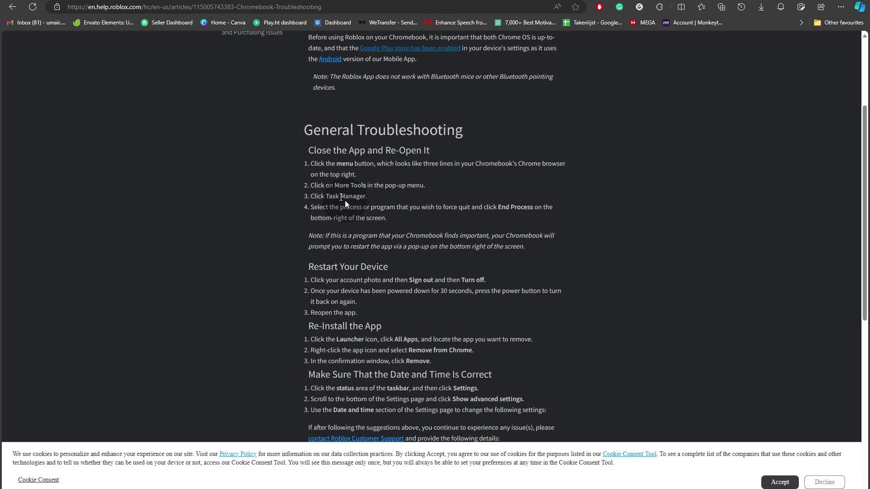
scroll(312, 144, down, 1)
scroll(363, 145, down, 1)
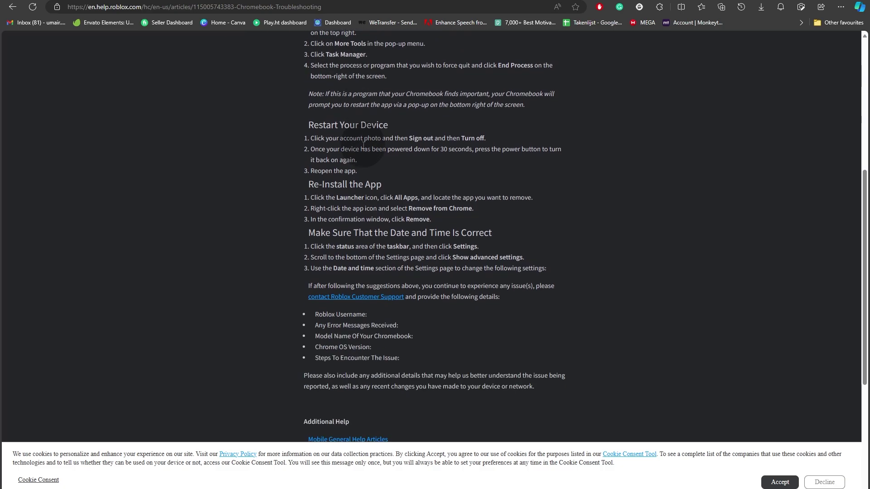
scroll(363, 145, down, 1)
scroll(363, 144, down, 1)
scroll(363, 145, down, 1)
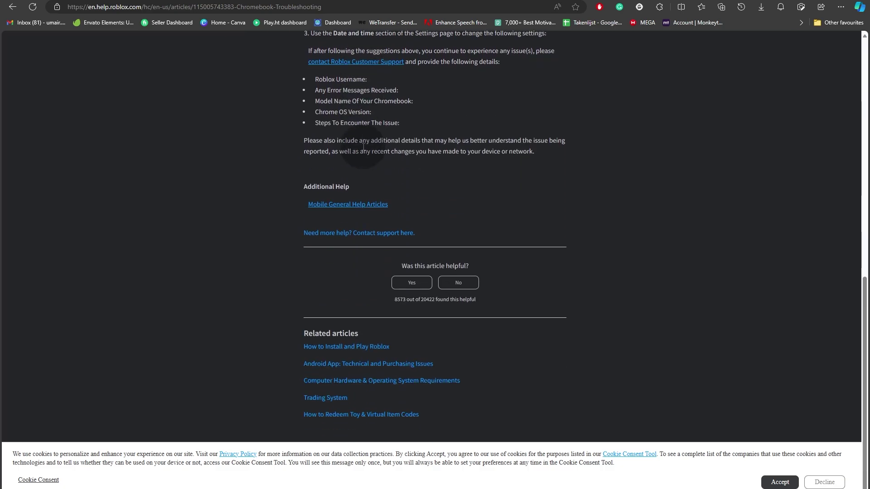
scroll(363, 145, up, 10)
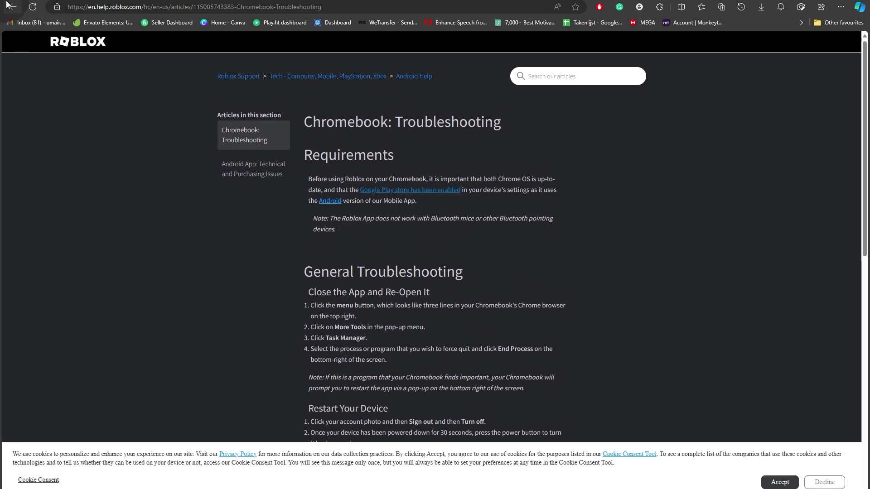
In a new tab, run a Google search for 'roblox' and open the official Roblox site
click(9, 10)
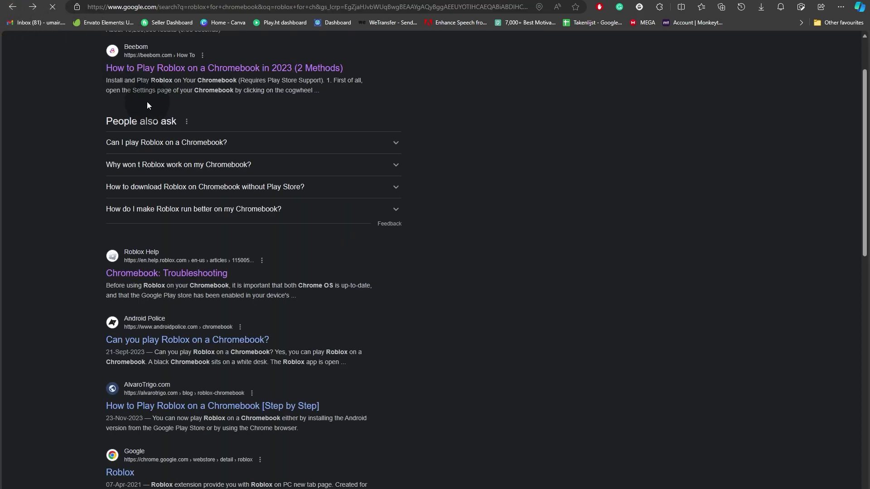
scroll(147, 101, up, 2)
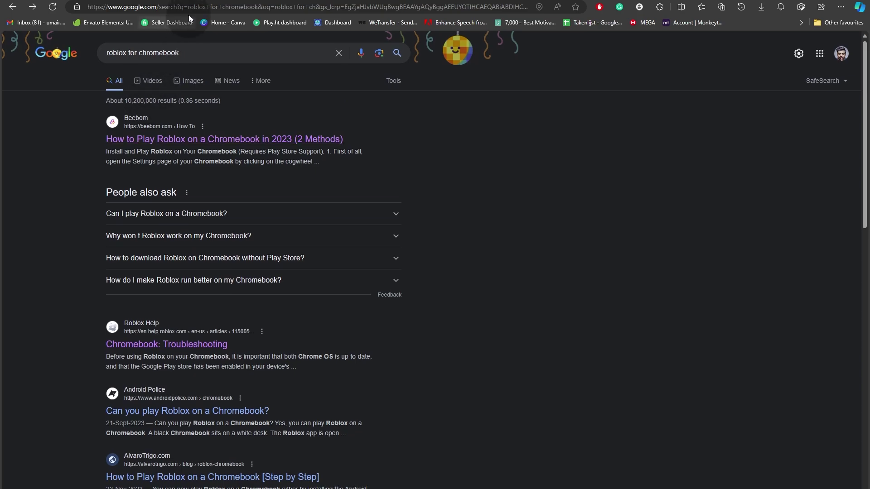
key(ctrl+t)
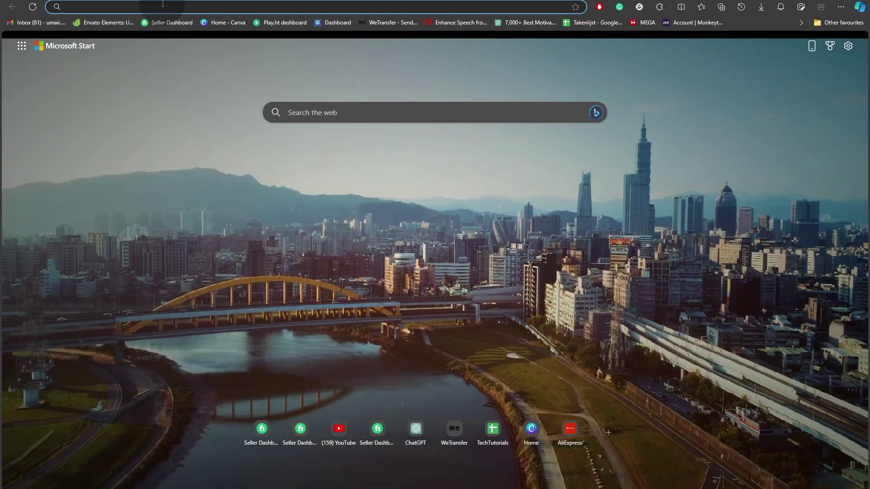
text(rob)
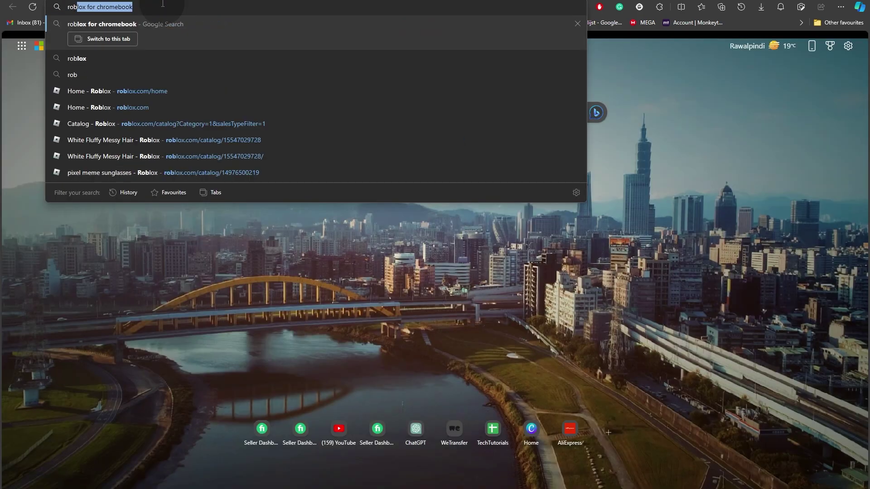
text(lox)
key(BackSpace)
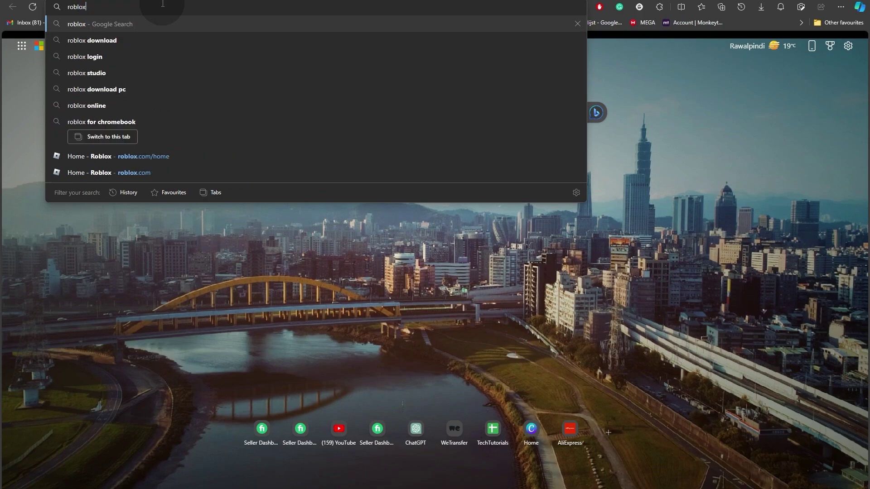
key(Return)
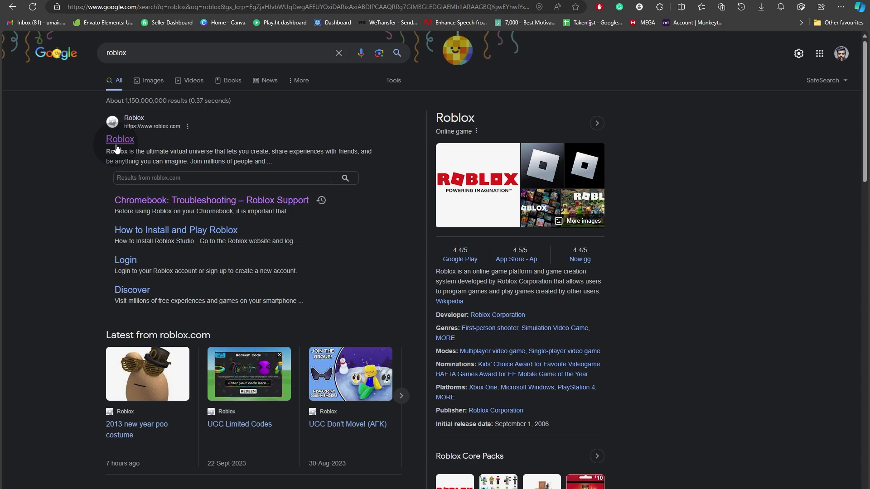
scroll(123, 148, down, 1)
scroll(122, 148, up, 1)
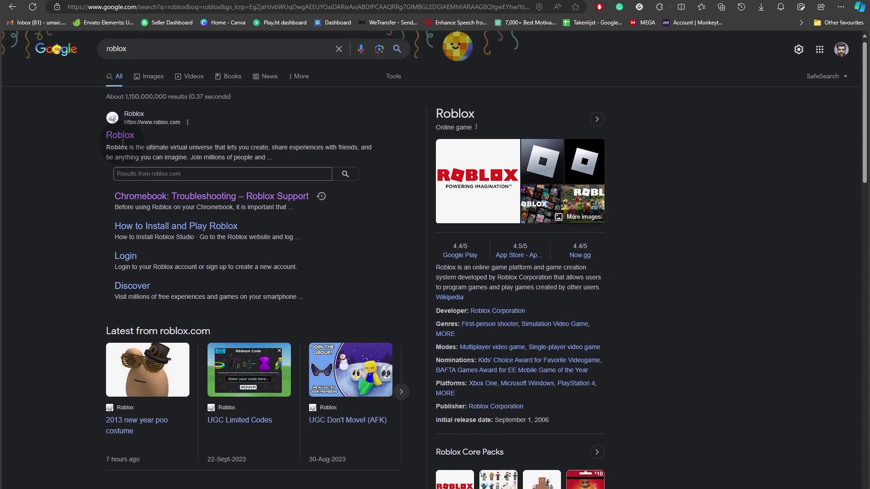
click(127, 143)
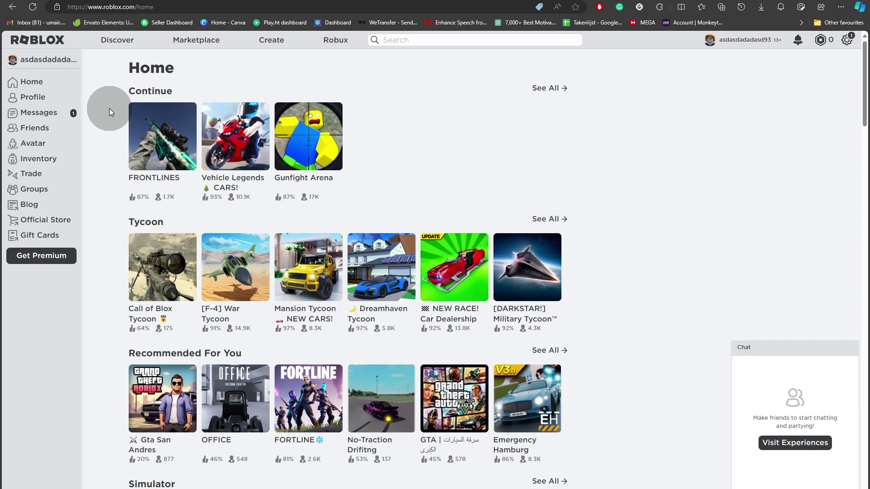
Open the FRONTLINES game from Continue, dismiss the VPN panel, and view the next preview image
click(162, 150)
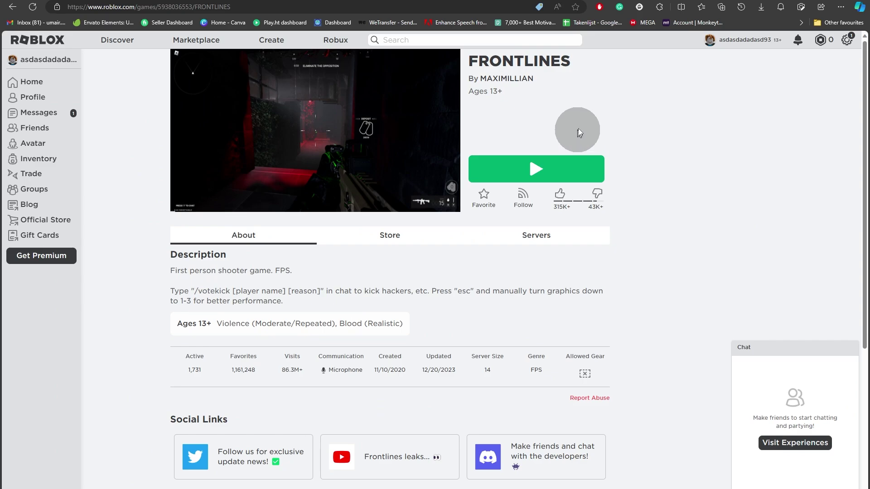
click(639, 6)
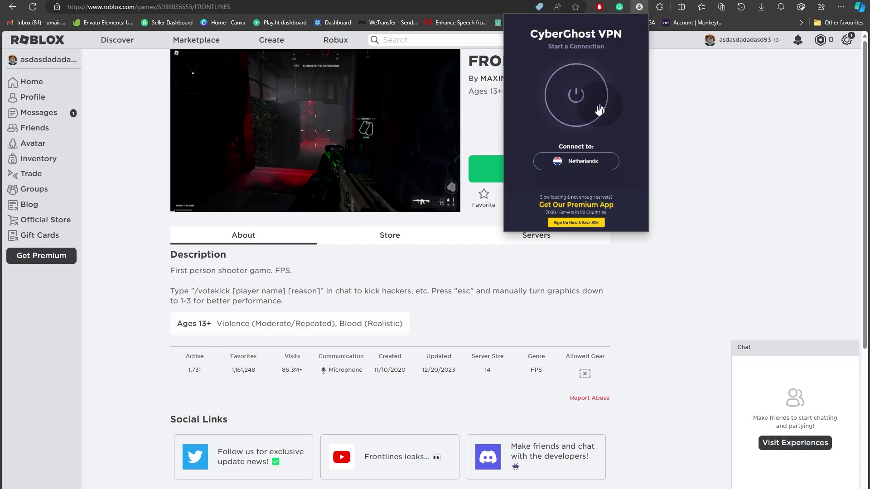
click(686, 136)
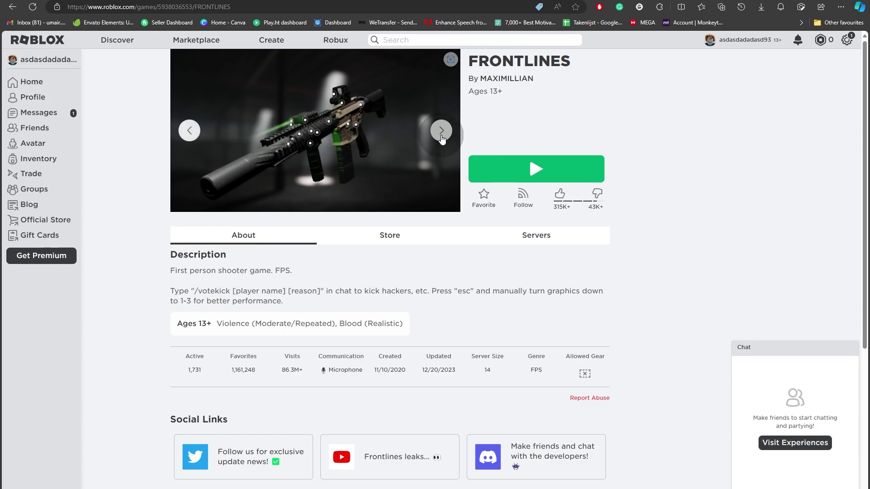
click(442, 129)
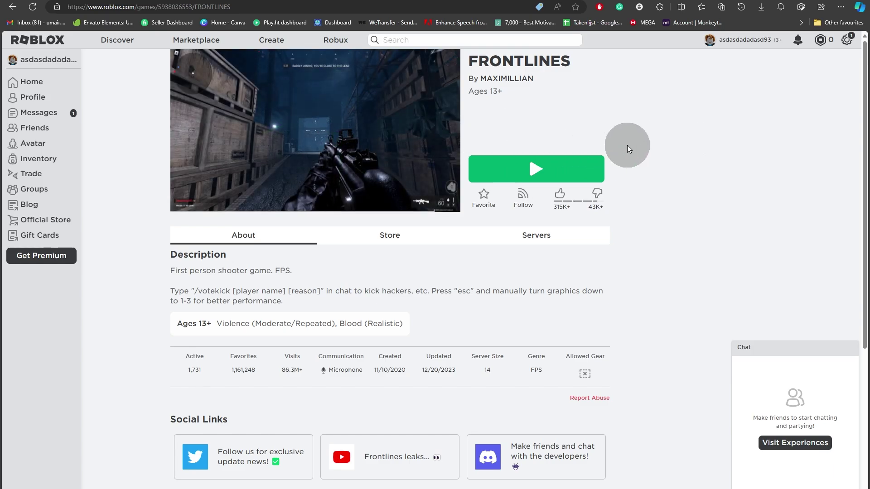